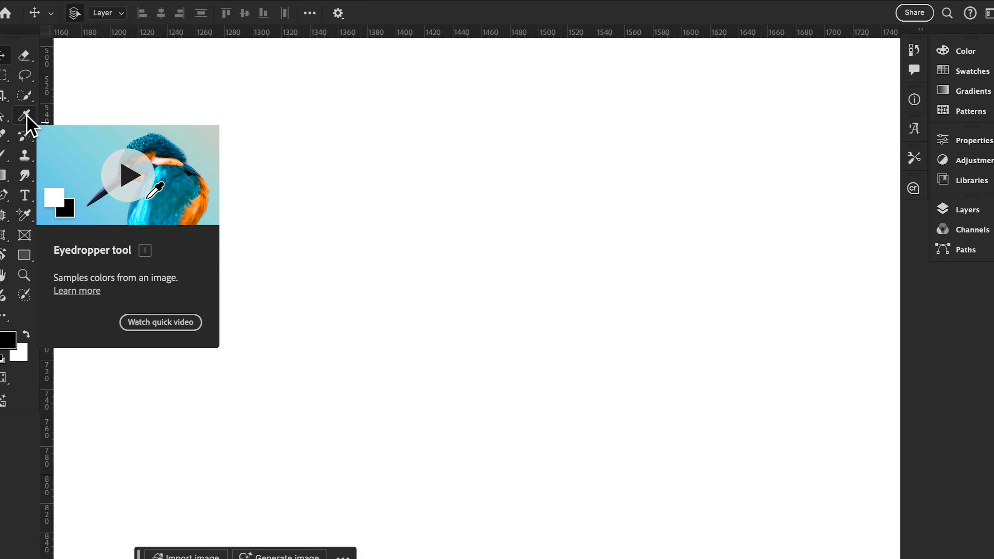
pyautogui.click(25, 116)
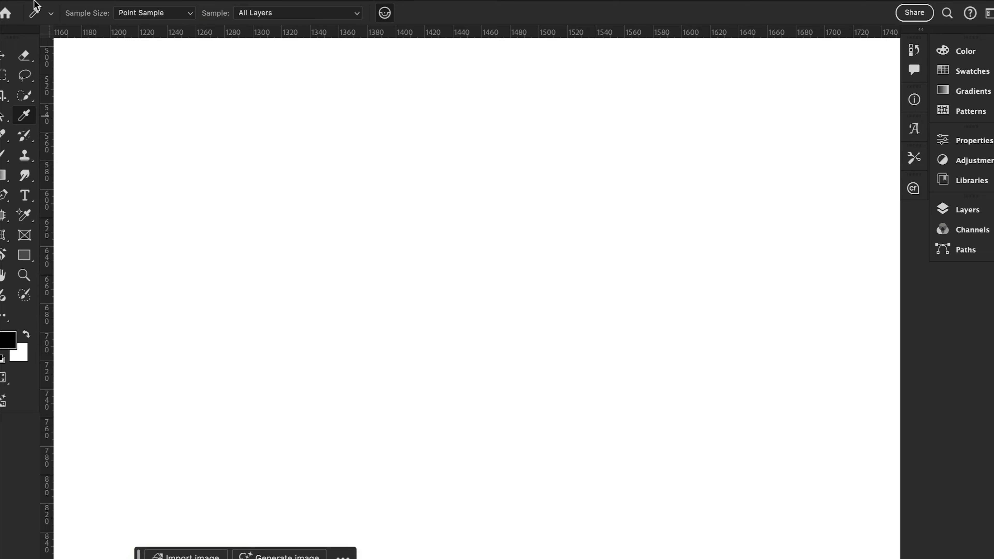
# - Open the foreground Color Picker and sample a red from the browser image outside Photoshop with the eyedropper
pyautogui.moveTo(20, 11)
pyautogui.click(24, 29)
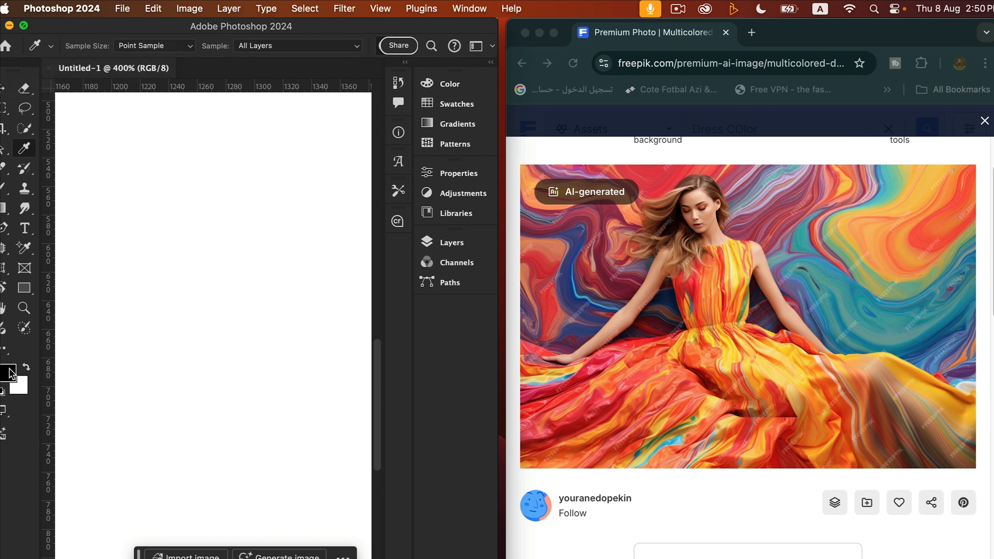
pyautogui.click(11, 374)
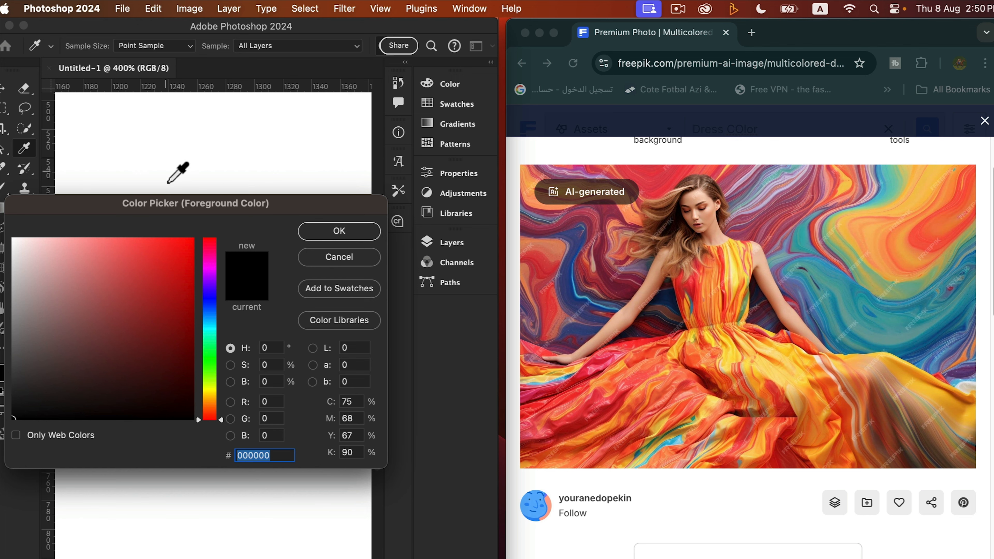
pyautogui.write('ffffff')
pyautogui.moveTo(322, 188); pyautogui.dragTo(660, 194)
pyautogui.click(655, 181)
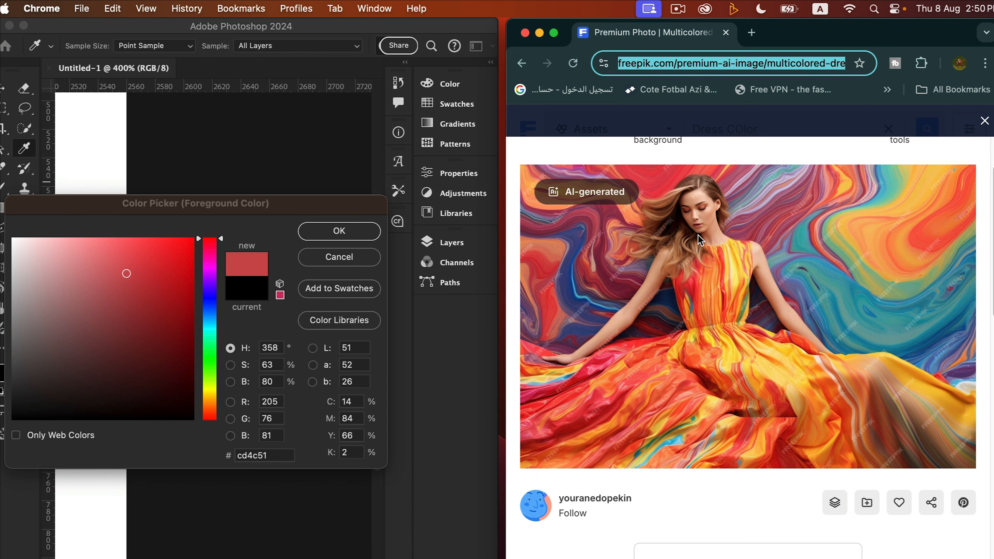
# - Sample the coral color df6668 from the dress in the browser image and confirm it as the foreground color
pyautogui.press('space')
pyautogui.click(70, 157)
pyautogui.moveTo(110, 162); pyautogui.dragTo(382, 171)
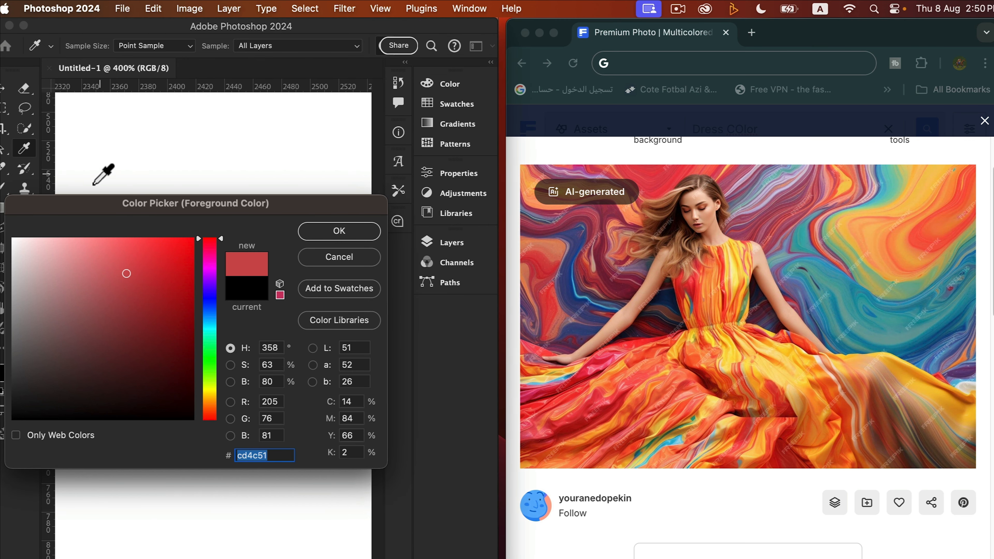
pyautogui.click(245, 159)
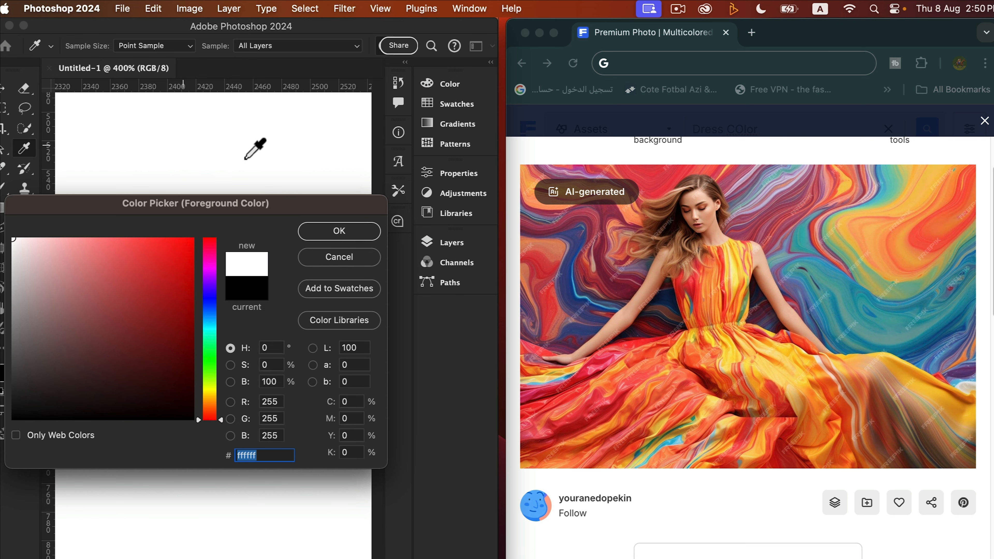
pyautogui.moveTo(284, 176); pyautogui.dragTo(535, 439)
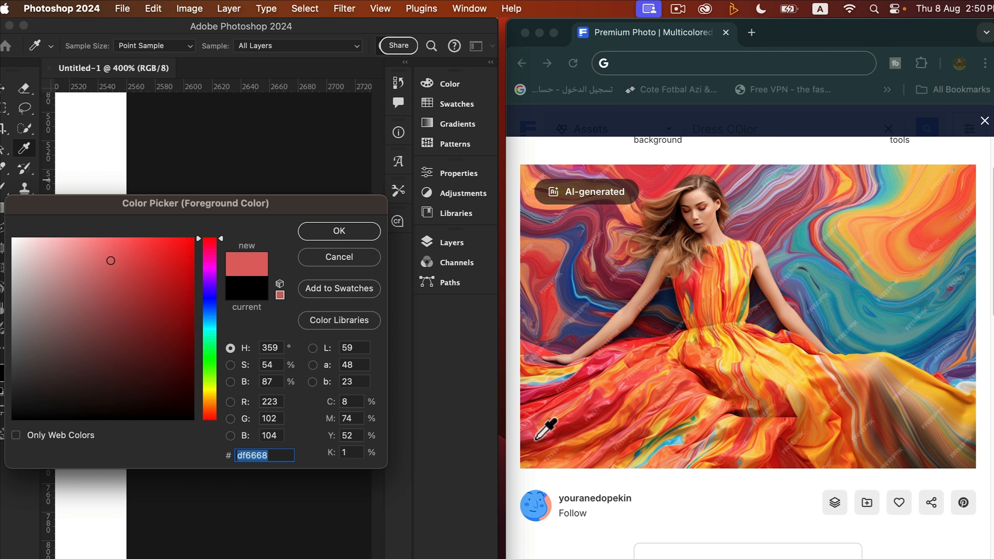
pyautogui.click(321, 229)
# - Open the Color panel and the Swatches panel
pyautogui.click(433, 86)
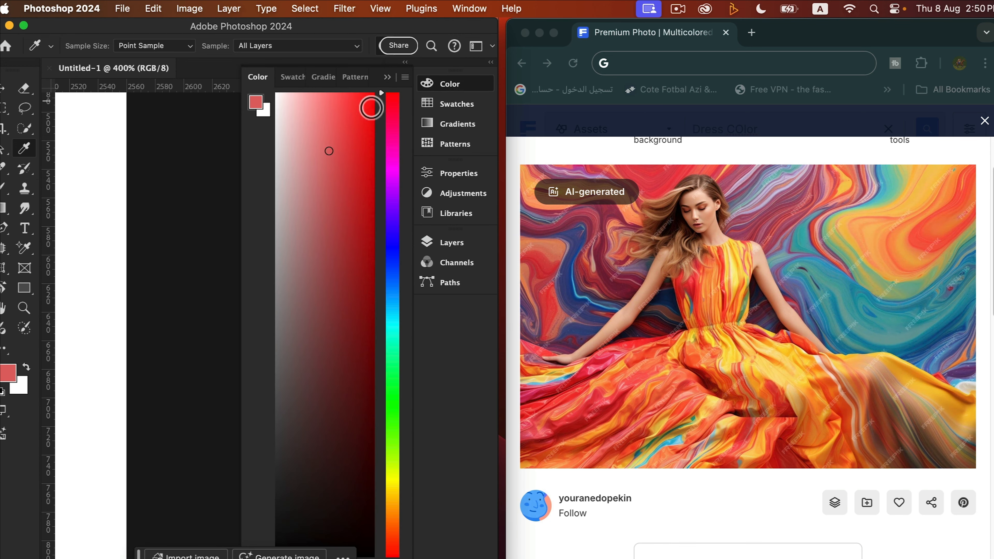
pyautogui.click(456, 104)
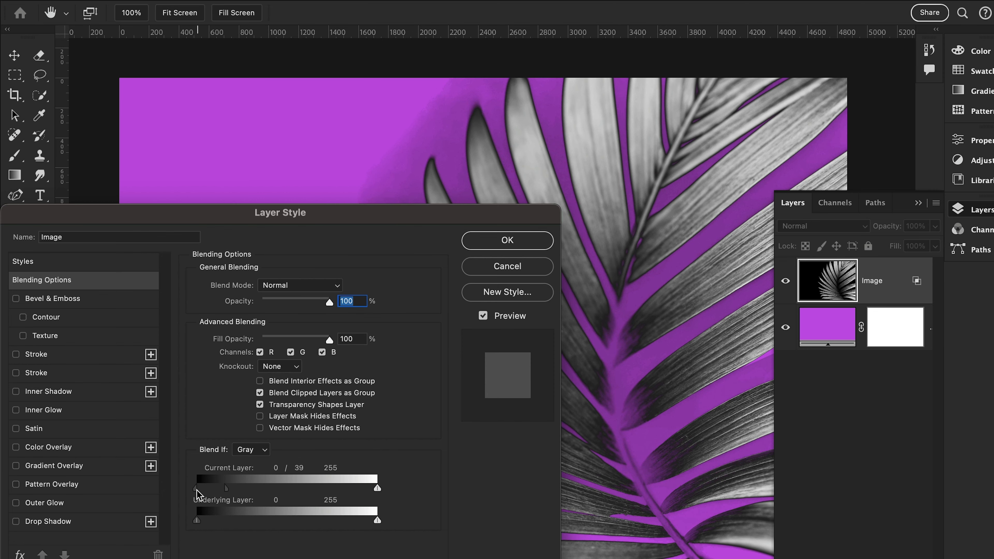
pyautogui.moveTo(197, 490); pyautogui.dragTo(207, 488)
pyautogui.moveTo(377, 488); pyautogui.dragTo(374, 488)
pyautogui.moveTo(227, 489); pyautogui.dragTo(208, 489)
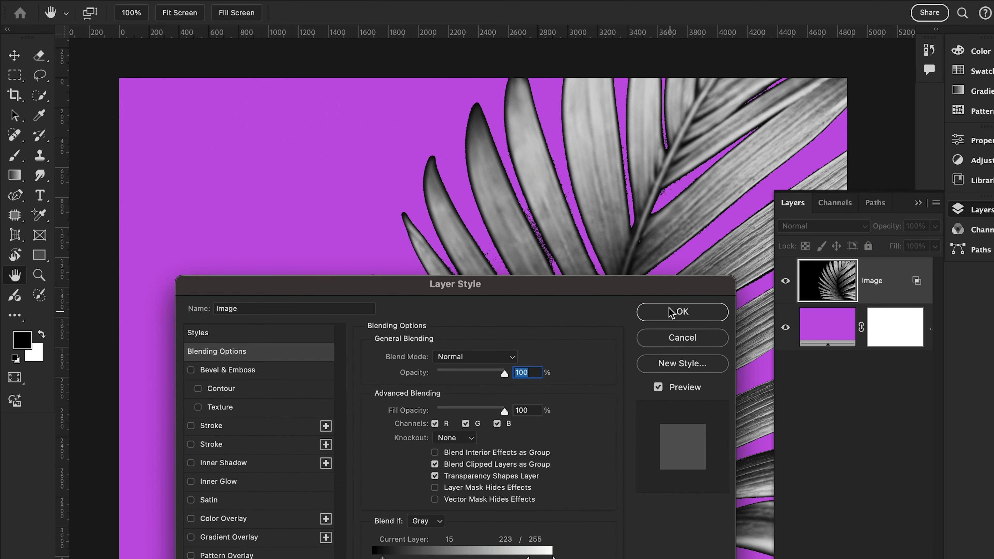
# - Close the layer style and change the color fill layer behind the palm image to teal
pyautogui.click(681, 313)
pyautogui.doubleClick(822, 328)
pyautogui.click(275, 340)
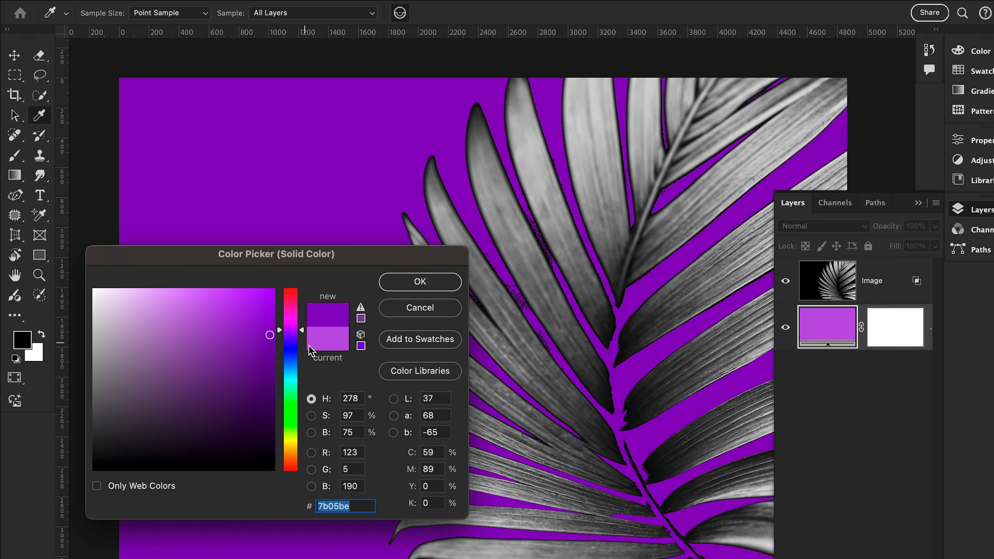
pyautogui.click(295, 385)
pyautogui.click(420, 281)
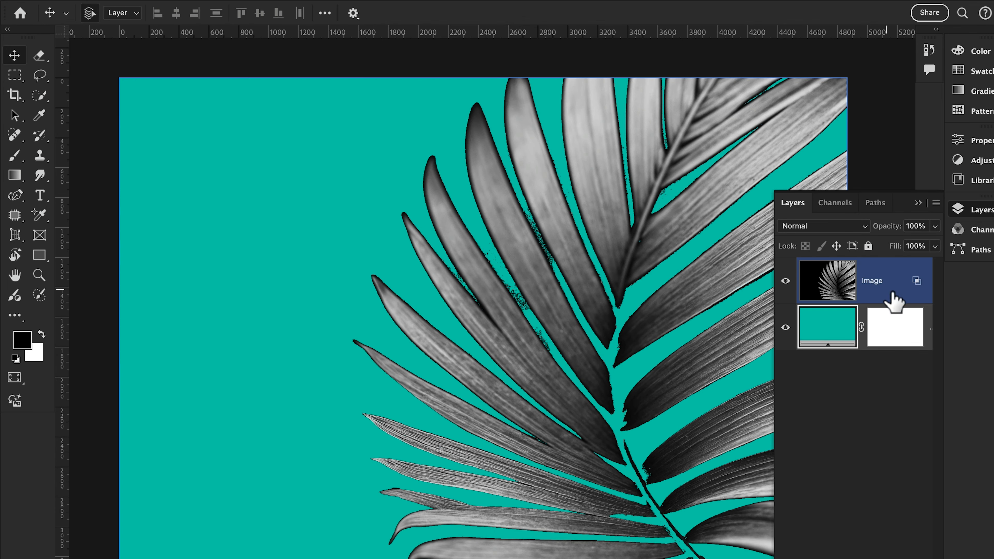
# - Open the palm image layer's blending options and nudge the Blend If current-layer black slider
pyautogui.doubleClick(892, 294)
pyautogui.moveTo(391, 306); pyautogui.dragTo(143, 307)
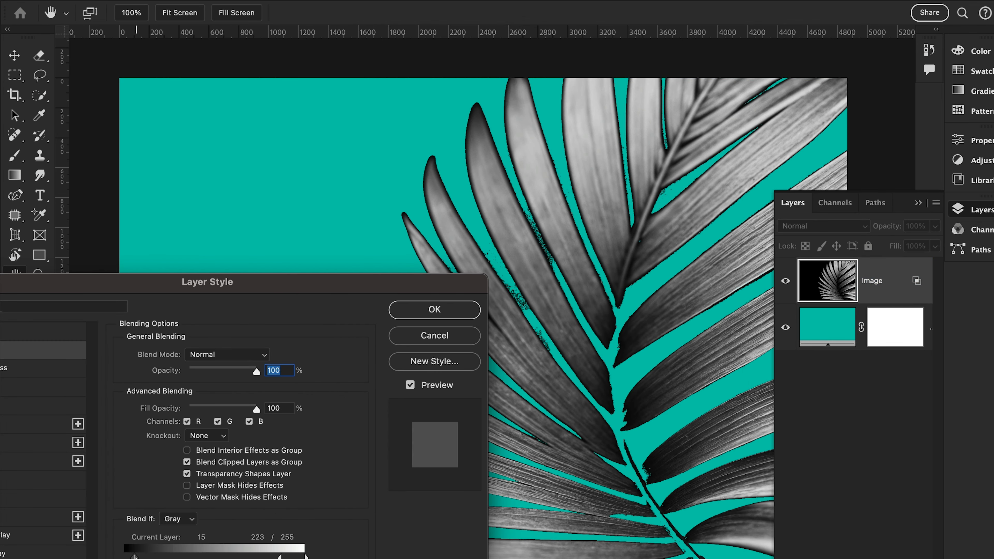
pyautogui.moveTo(135, 556); pyautogui.dragTo(143, 557)
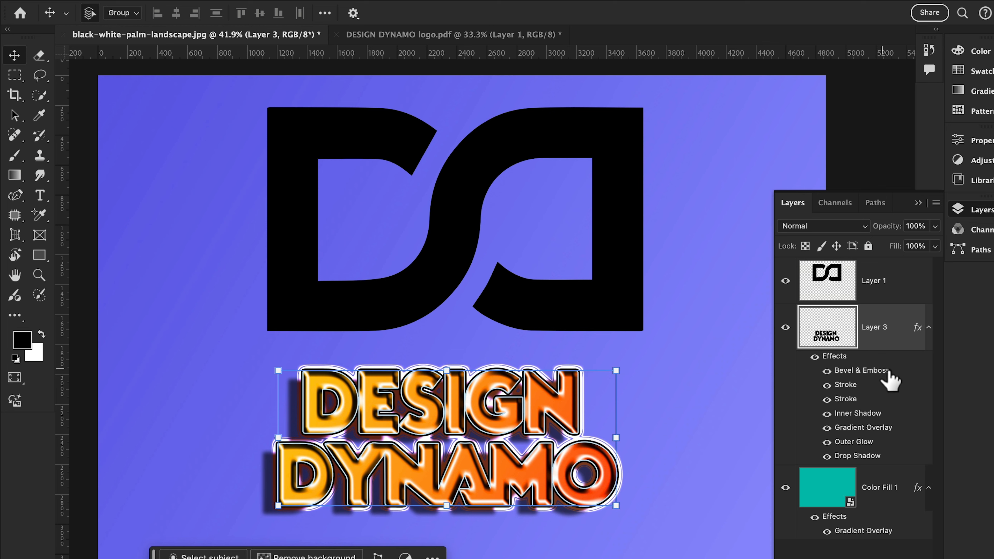
# - Copy the effects from the DESIGN DYNAMO text layer onto the DC logo layer, one effect at a time
pyautogui.moveTo(886, 374); pyautogui.dragTo(881, 312)
pyautogui.moveTo(852, 414)
pyautogui.mouseDown()
pyautogui.moveTo(863, 336)
pyautogui.moveTo(853, 335)
pyautogui.mouseUp()
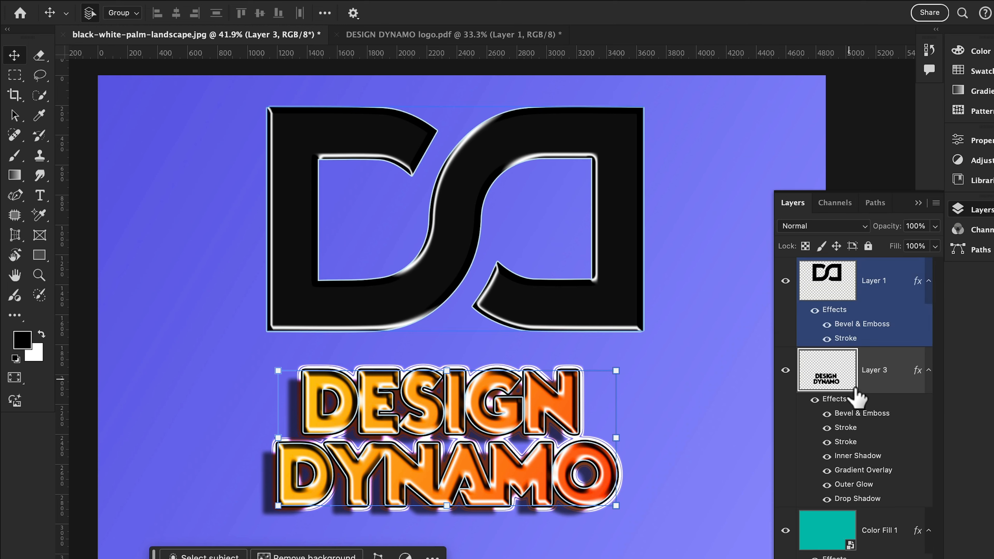
pyautogui.moveTo(848, 448); pyautogui.dragTo(853, 338)
pyautogui.moveTo(859, 486); pyautogui.dragTo(852, 340)
pyautogui.moveTo(859, 527); pyautogui.dragTo(850, 355)
pyautogui.moveTo(861, 528); pyautogui.dragTo(851, 341)
pyautogui.moveTo(859, 527); pyautogui.dragTo(849, 352)
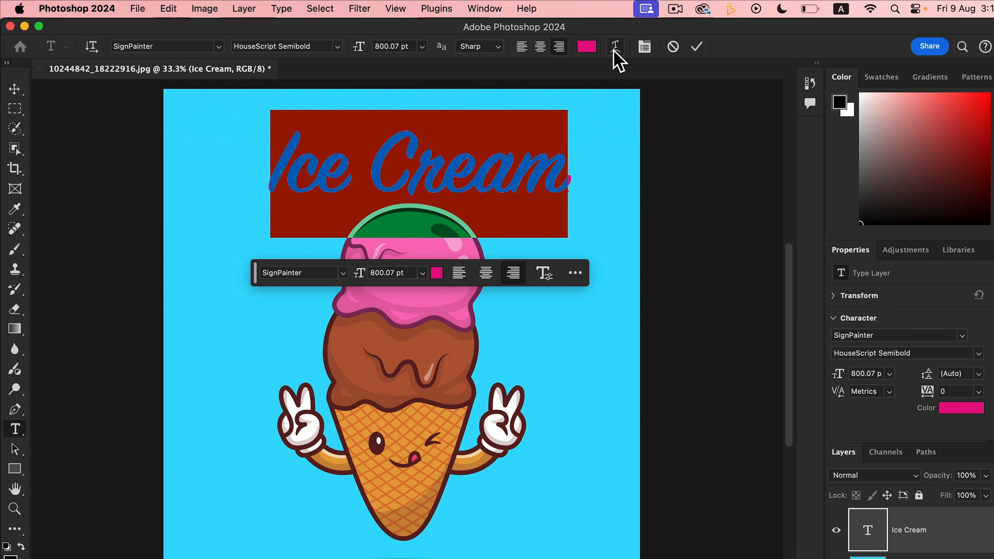
# - Warp the Ice Cream text with the Arch style and adjust its bend
pyautogui.click(616, 46)
pyautogui.click(649, 347)
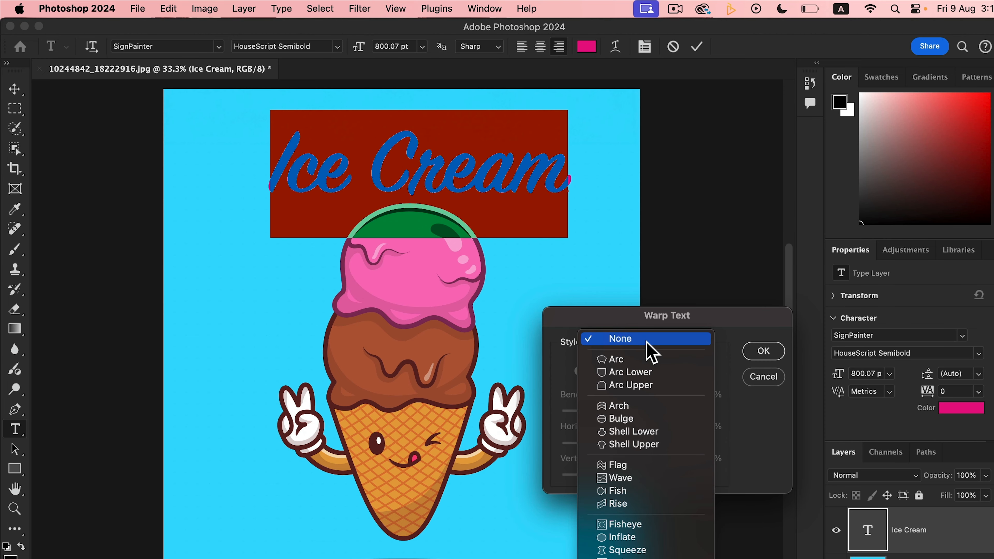
pyautogui.click(645, 356)
pyautogui.click(647, 344)
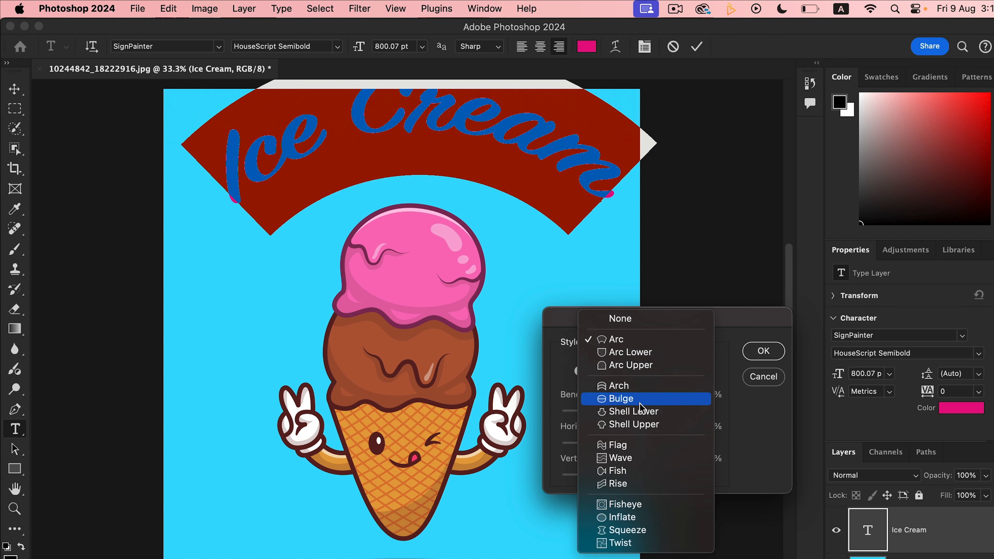
pyautogui.click(638, 386)
pyautogui.moveTo(630, 445); pyautogui.dragTo(603, 475)
pyautogui.moveTo(672, 412); pyautogui.dragTo(675, 411)
pyautogui.moveTo(603, 475); pyautogui.dragTo(597, 475)
pyautogui.click(756, 353)
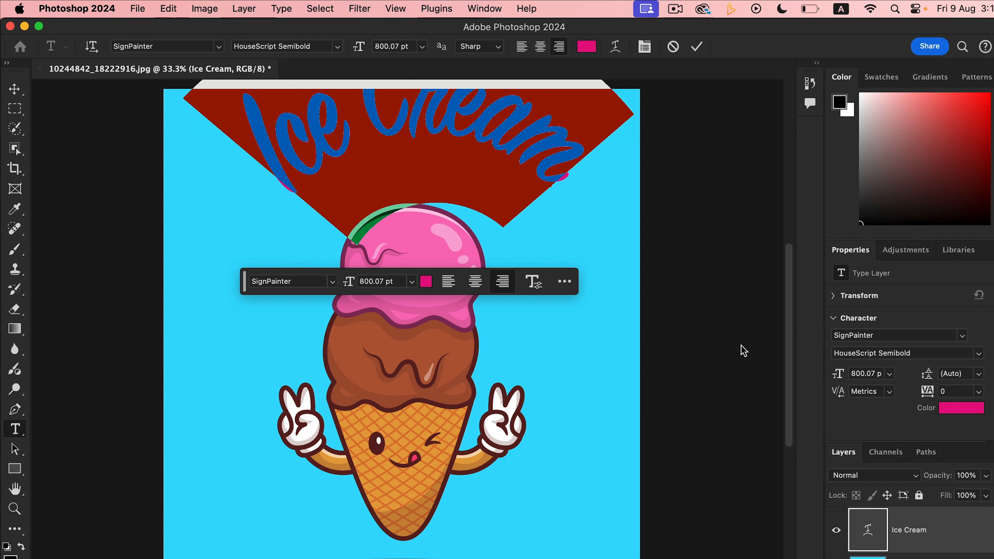
# - Move the warped Ice Cream text down so it sits just above the ice cream scoop
pyautogui.click(25, 93)
pyautogui.moveTo(413, 129); pyautogui.dragTo(411, 191)
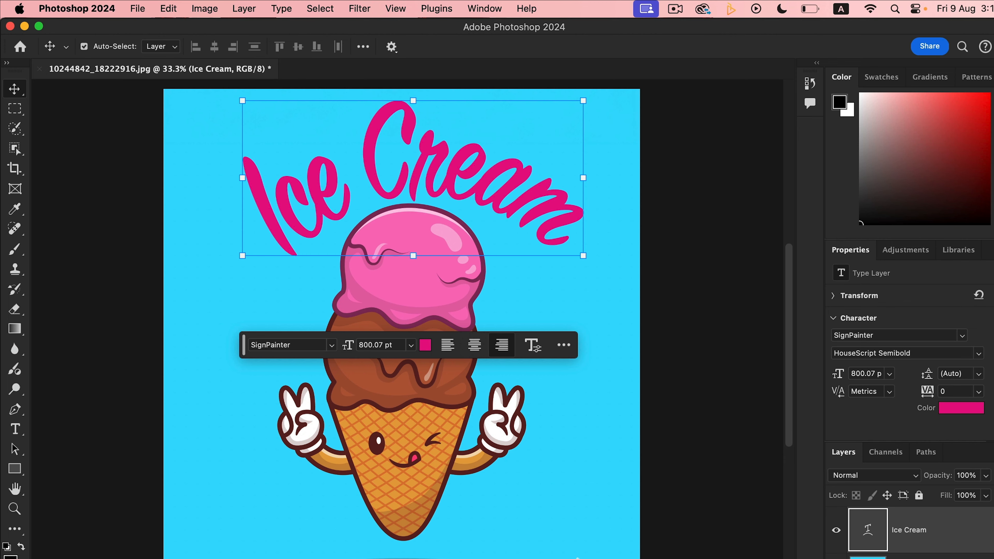
pyautogui.click(577, 558)
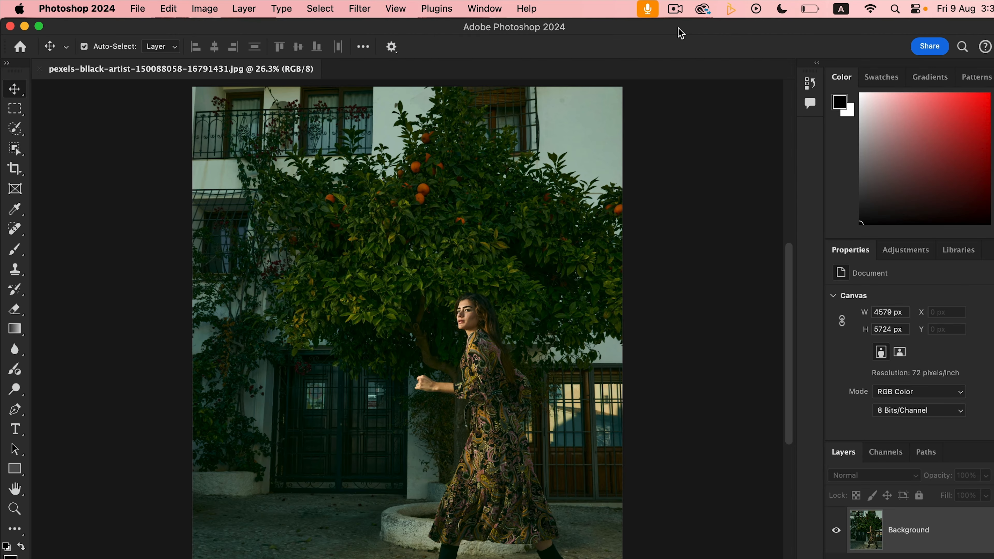
# - Apply an Iris Blur from the Blur Gallery and center its ellipse on the walking woman
pyautogui.click(366, 12)
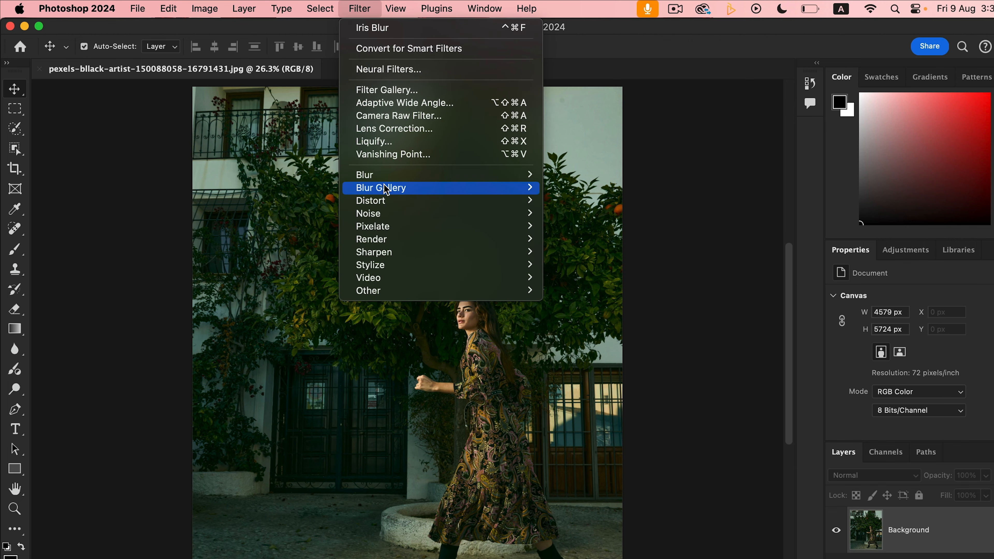
pyautogui.moveTo(476, 189)
pyautogui.click(600, 203)
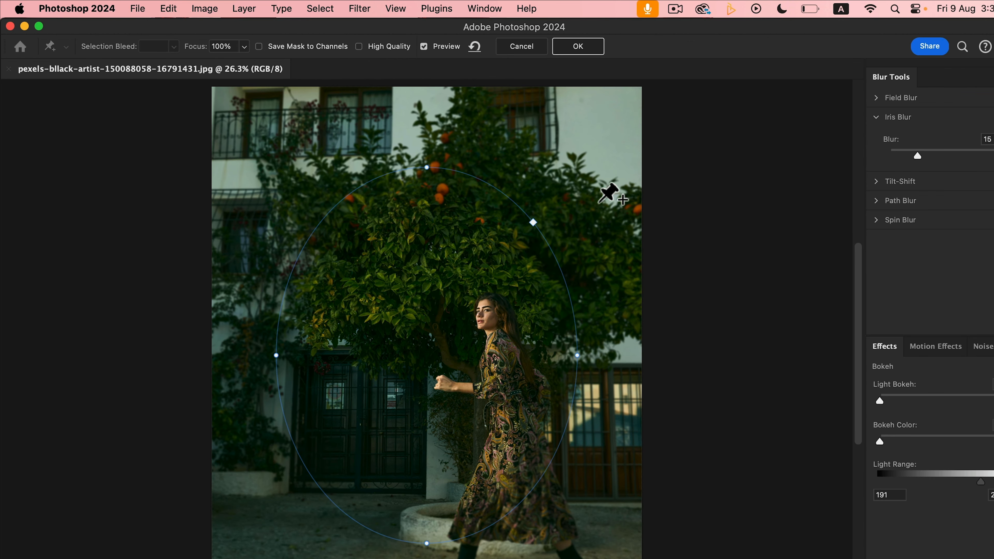
pyautogui.moveTo(427, 355); pyautogui.dragTo(501, 444)
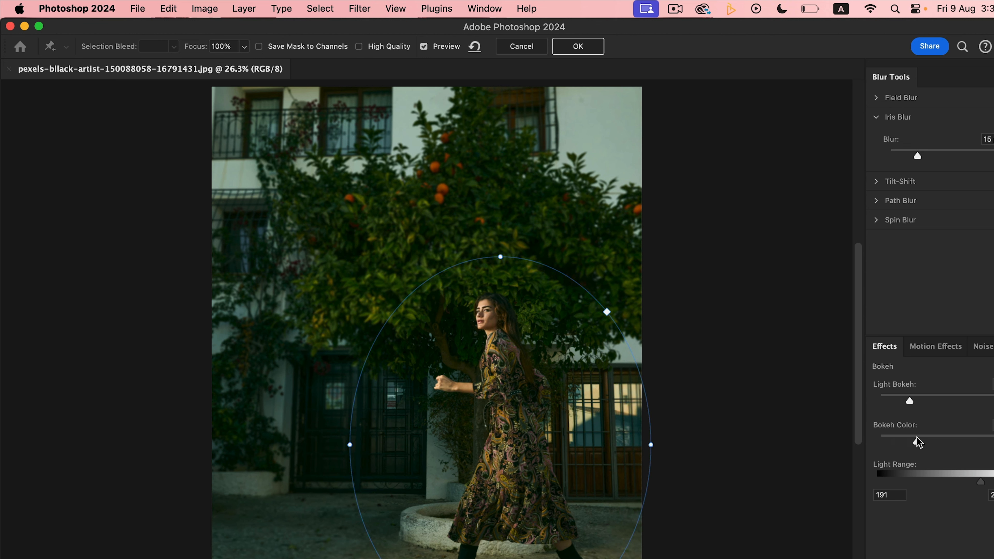
# - Raise the Light Bokeh and blur amount, and adjust the iris ellipse's focus and edge handles around the woman
pyautogui.moveTo(910, 400); pyautogui.dragTo(930, 396)
pyautogui.moveTo(924, 152)
pyautogui.mouseDown()
pyautogui.moveTo(942, 149)
pyautogui.moveTo(925, 152)
pyautogui.mouseUp()
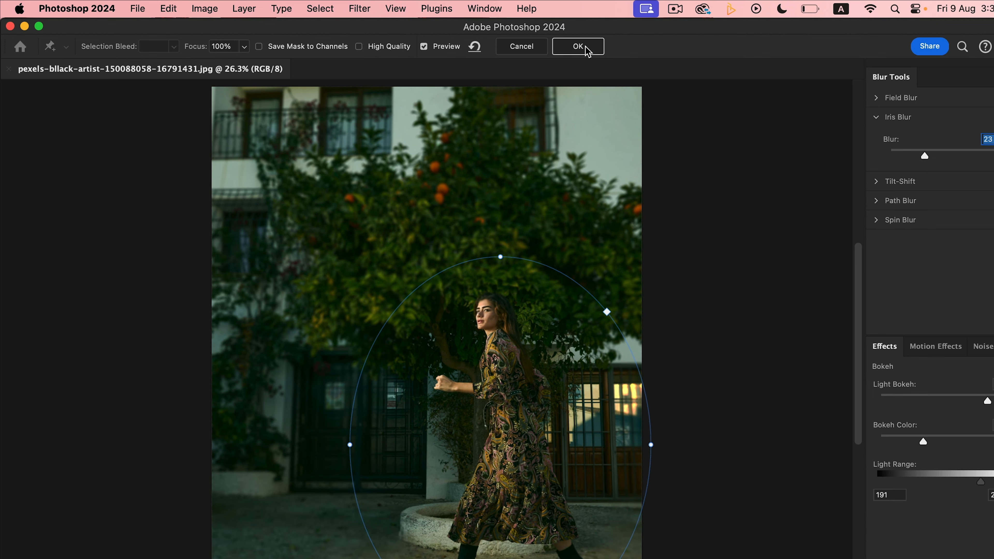
pyautogui.moveTo(518, 434); pyautogui.dragTo(508, 463)
pyautogui.moveTo(599, 445); pyautogui.dragTo(588, 445)
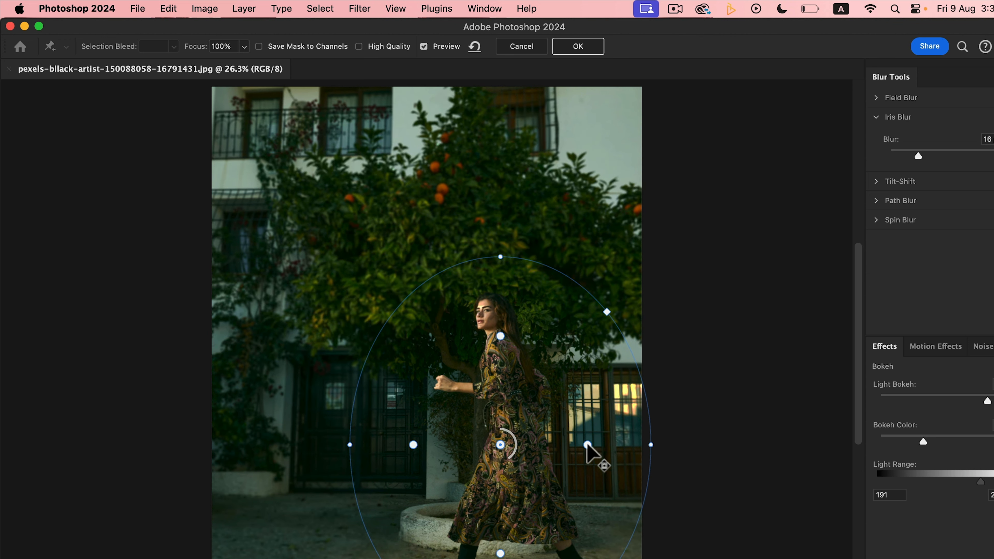
pyautogui.moveTo(655, 447); pyautogui.dragTo(635, 447)
pyautogui.moveTo(504, 261); pyautogui.dragTo(501, 279)
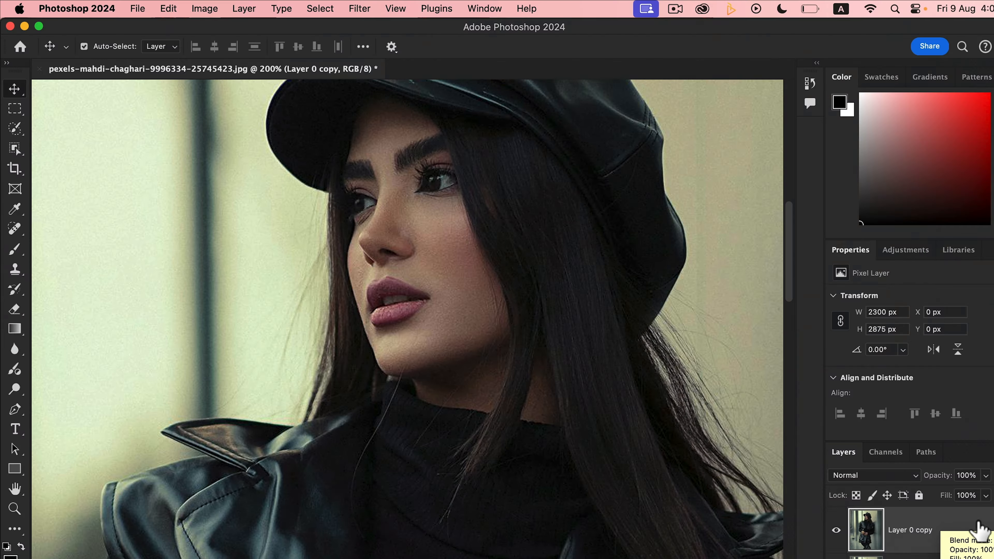
# - Disable the R channel in the duplicate layer's blending options
pyautogui.doubleClick(976, 535)
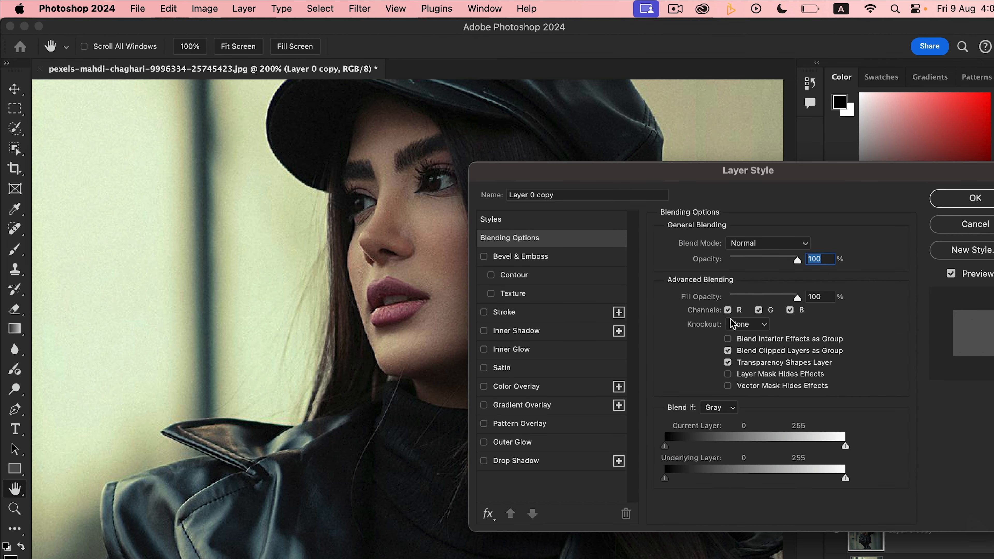
pyautogui.click(728, 311)
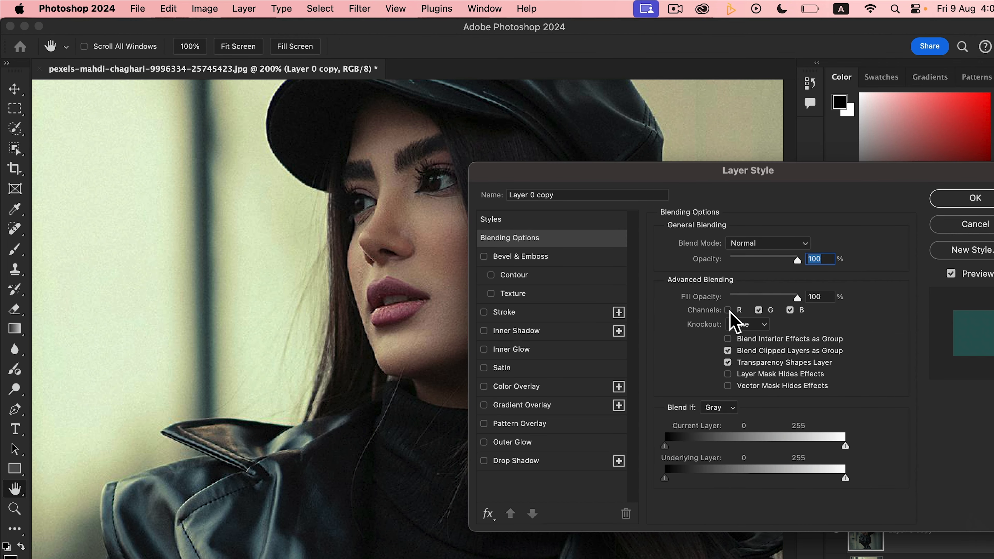
pyautogui.click(961, 207)
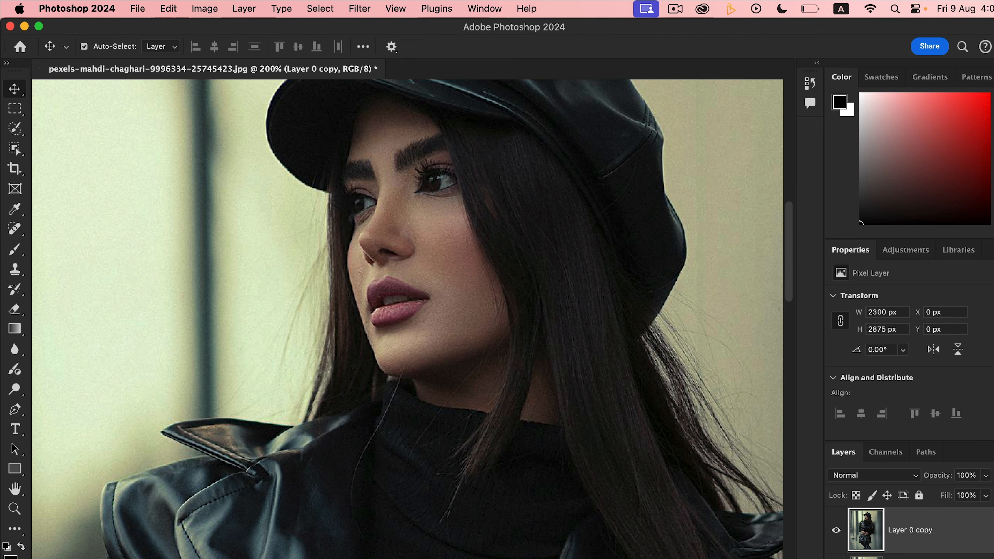
# - Nudge the duplicate layer left to an X position of -12 px
pyautogui.press('Left')
pyautogui.press('Left')
pyautogui.press('Left')
pyautogui.press('Left')
pyautogui.press('Left')
pyautogui.press('Left')
pyautogui.press('Left')
pyautogui.press('Left')
pyautogui.press('Left')
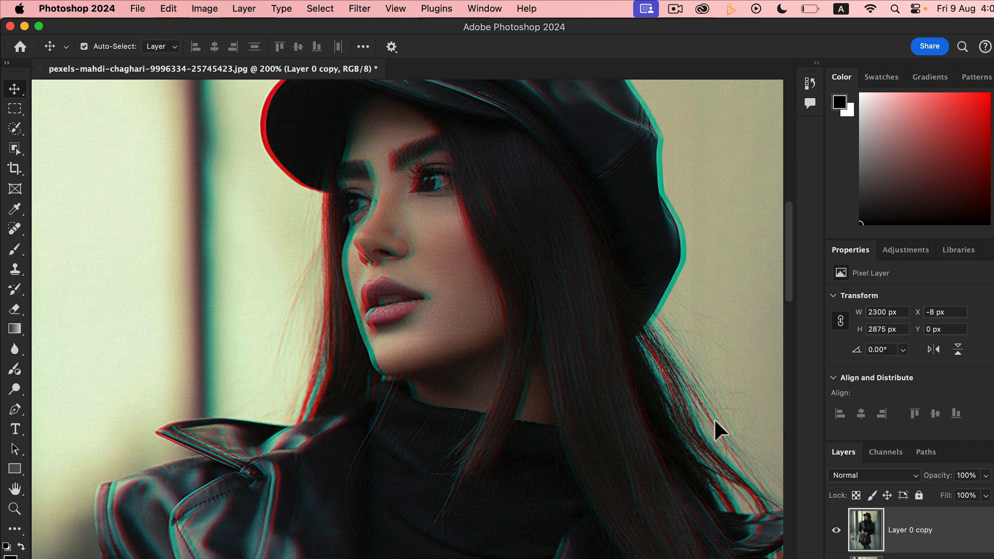
pyautogui.press('Left')
pyautogui.press('Left')
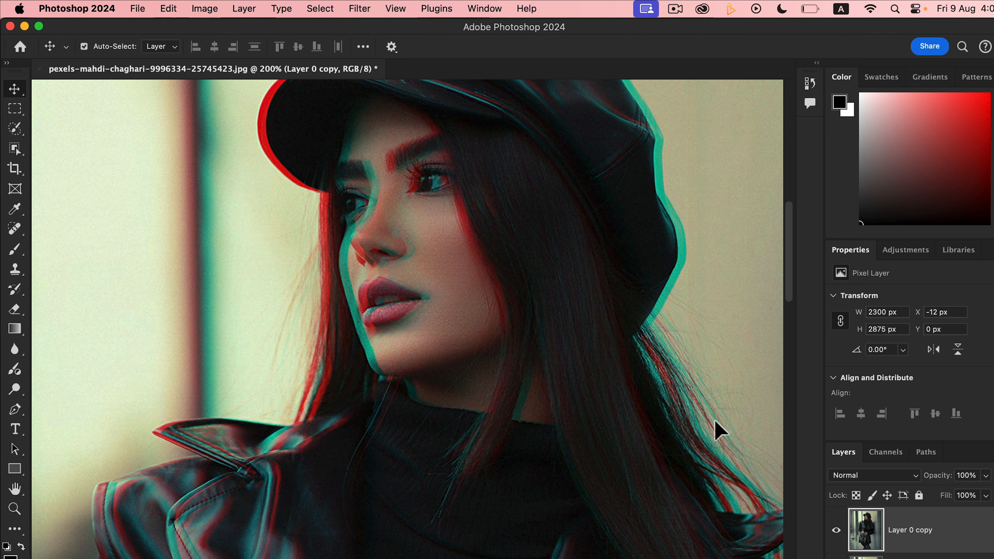
# - Open the duplicate layer's blending options and also disable its G channel
pyautogui.doubleClick(960, 546)
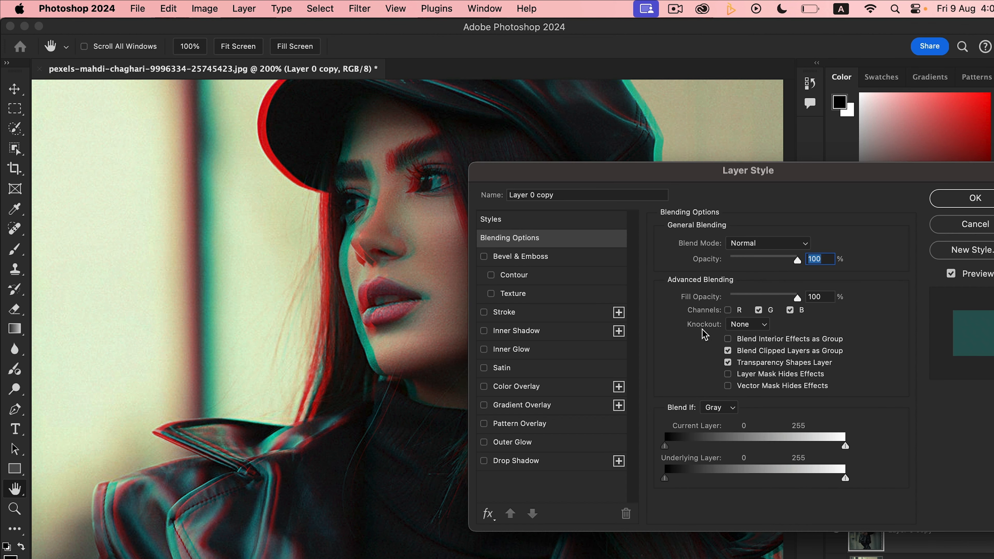
pyautogui.click(759, 310)
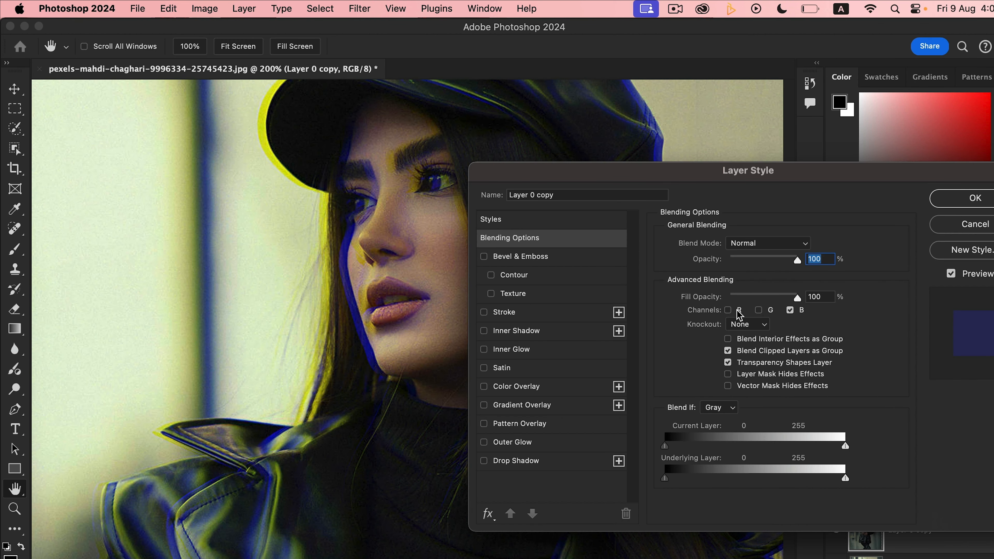
pyautogui.moveTo(531, 170); pyautogui.dragTo(665, 184)
pyautogui.moveTo(494, 262); pyautogui.dragTo(390, 269)
pyautogui.moveTo(798, 194); pyautogui.dragTo(714, 201)
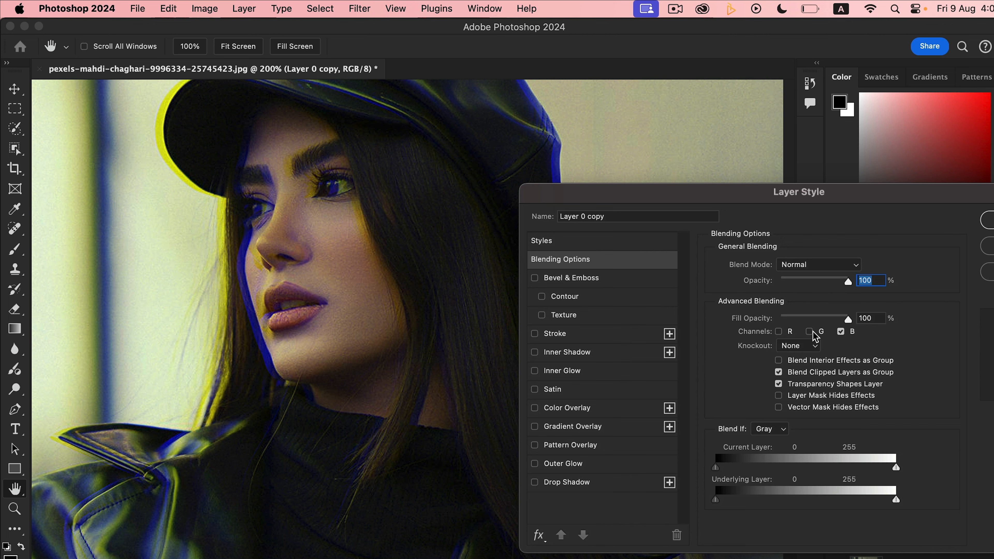
# - Toggle different combinations of the R, G and B channel checkboxes to preview other color-split variations
pyautogui.click(780, 332)
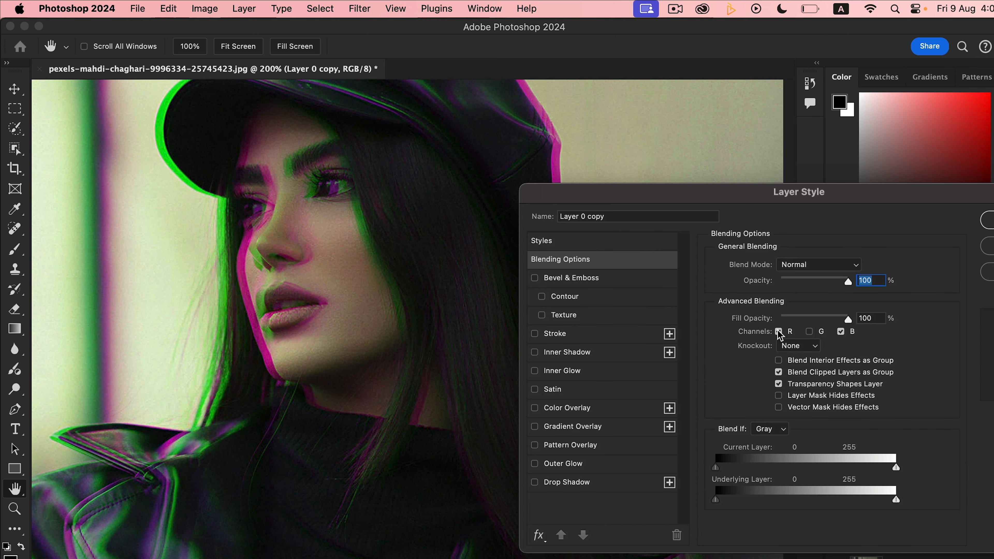
pyautogui.click(809, 333)
pyautogui.click(843, 333)
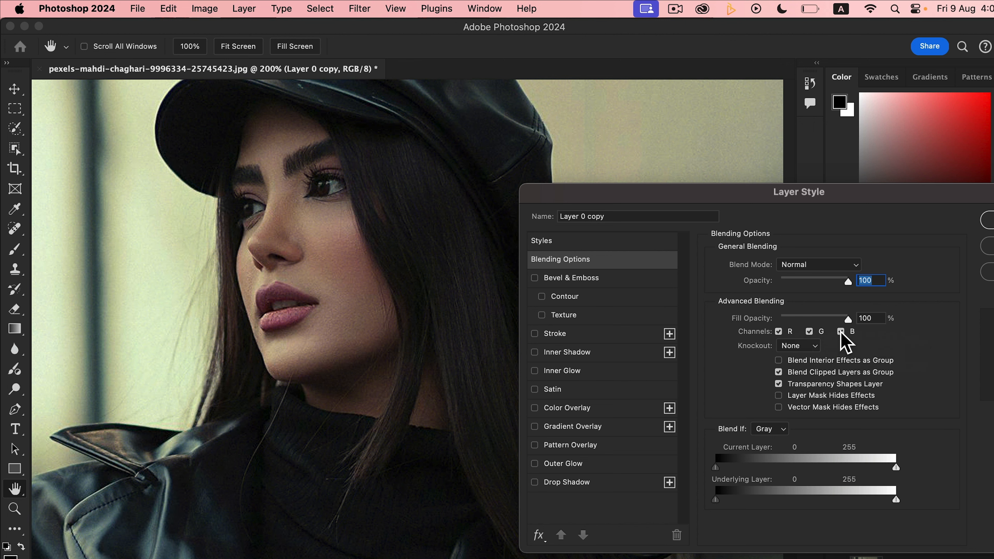
pyautogui.click(779, 333)
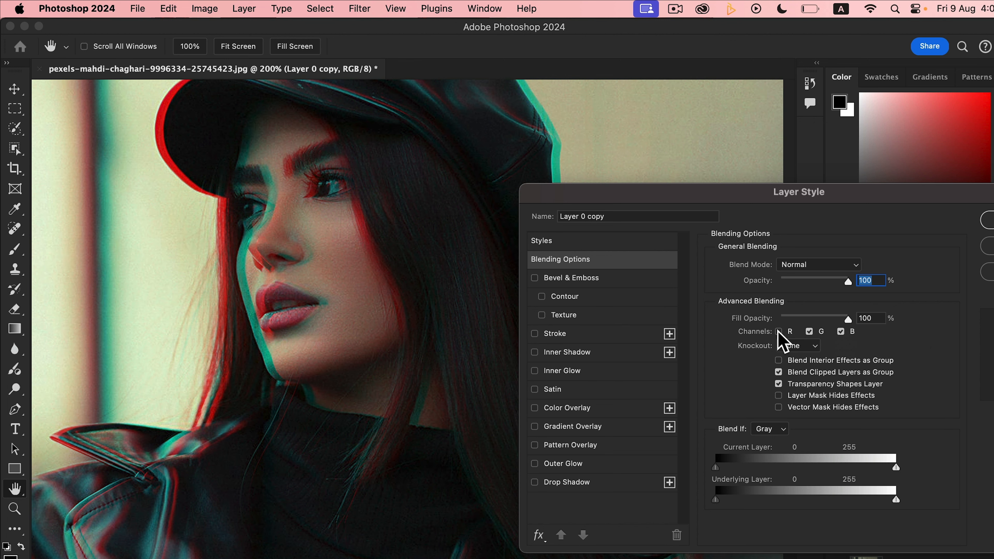
pyautogui.click(808, 332)
pyautogui.click(779, 332)
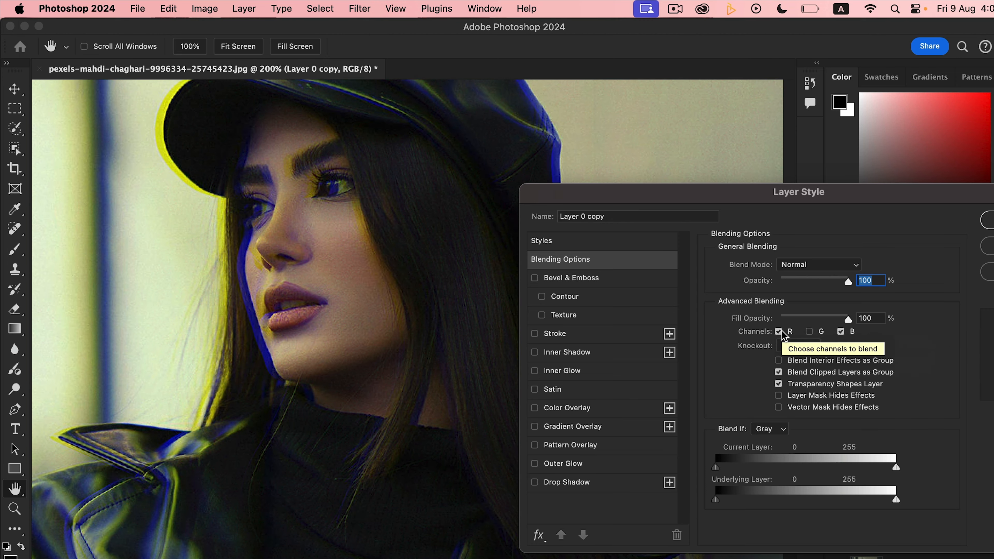
pyautogui.click(811, 333)
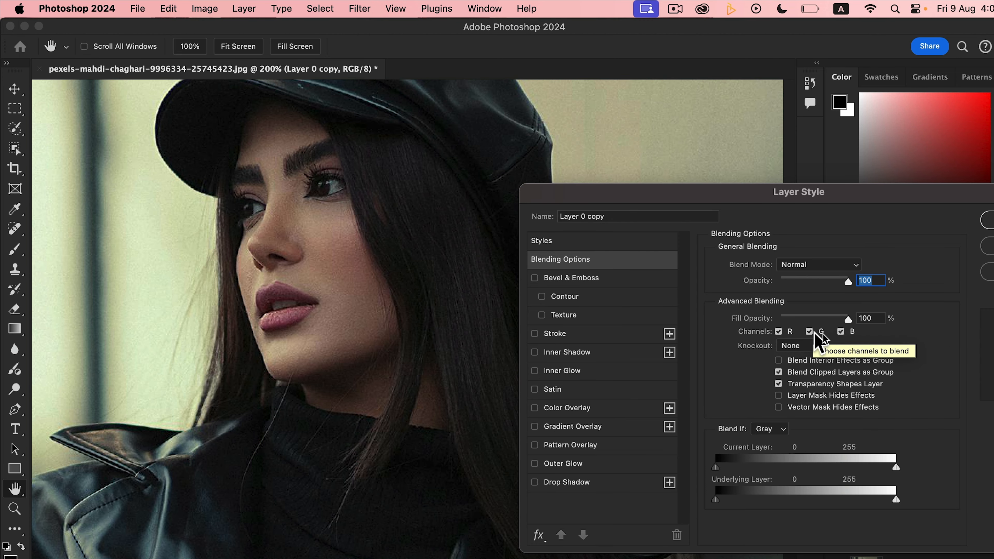
pyautogui.click(841, 333)
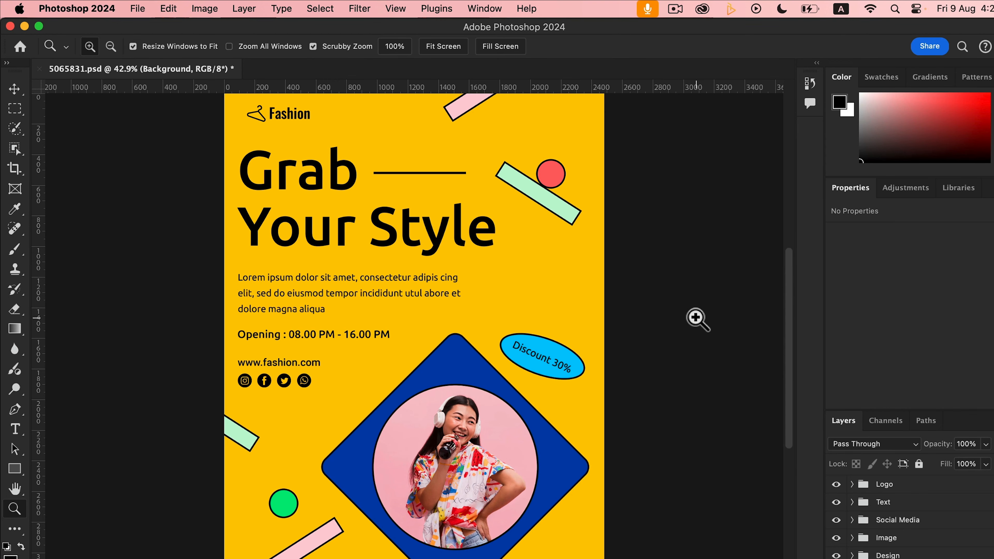
# - In the fashion poster, add vertical guides along the text column edges and horizontal guides above and below the headline
pyautogui.press('v')
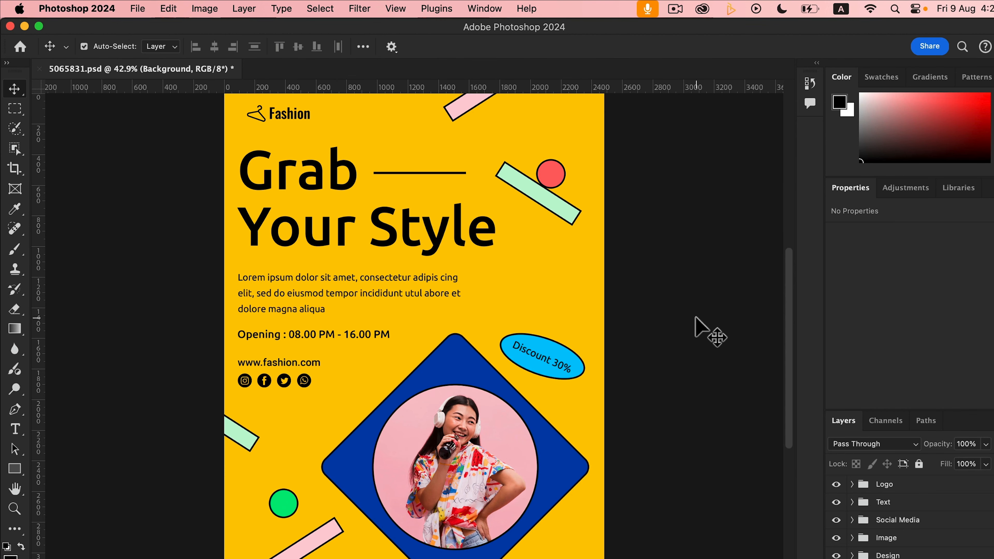
pyautogui.moveTo(42, 312); pyautogui.dragTo(282, 324)
pyautogui.moveTo(41, 352); pyautogui.dragTo(533, 345)
pyautogui.moveTo(369, 90); pyautogui.dragTo(382, 149)
pyautogui.moveTo(336, 88); pyautogui.dragTo(344, 251)
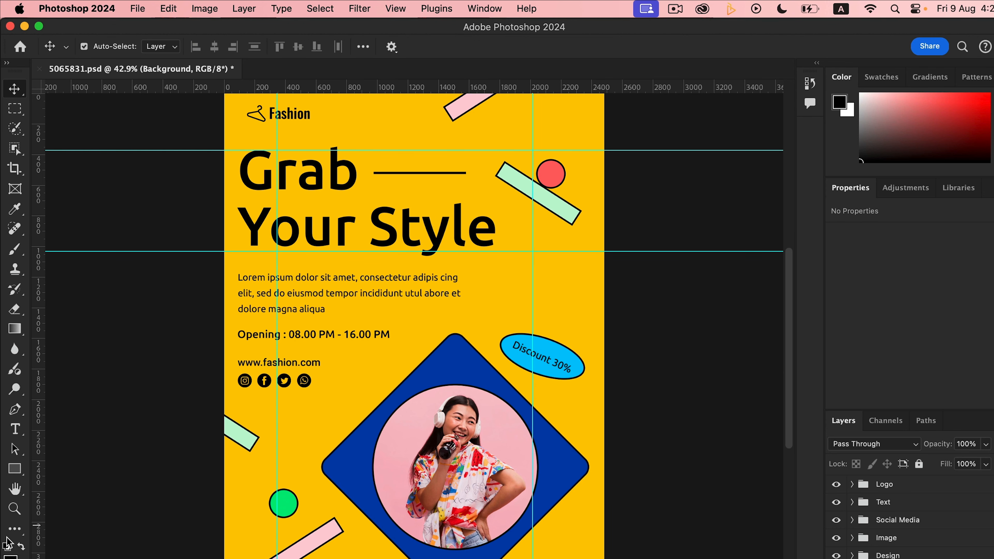
# - Add more vertical guides through the photo's center and along the shapes' edges near the poster's sides
pyautogui.moveTo(51, 547); pyautogui.dragTo(455, 525)
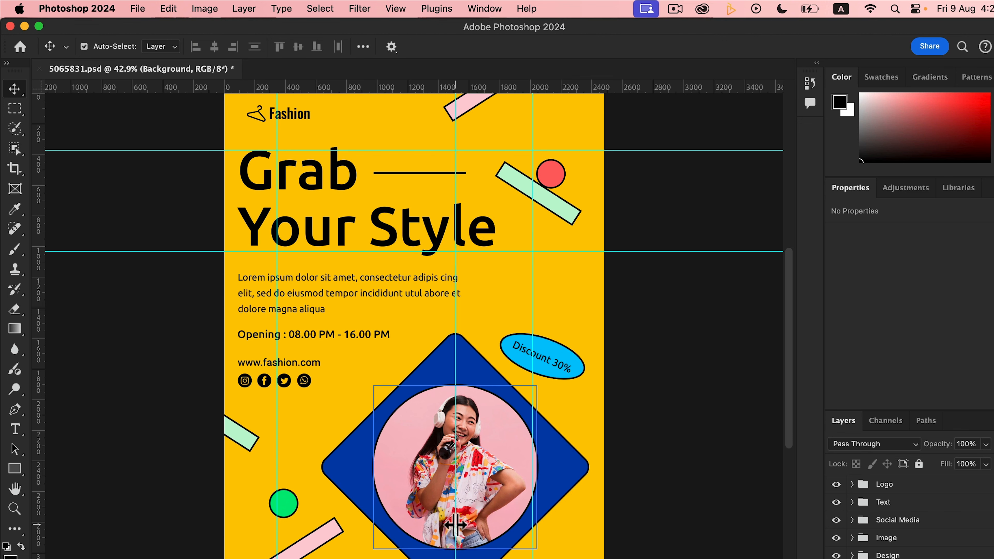
pyautogui.moveTo(39, 511); pyautogui.dragTo(325, 512)
pyautogui.moveTo(277, 475); pyautogui.dragTo(238, 472)
pyautogui.moveTo(39, 490); pyautogui.dragTo(593, 506)
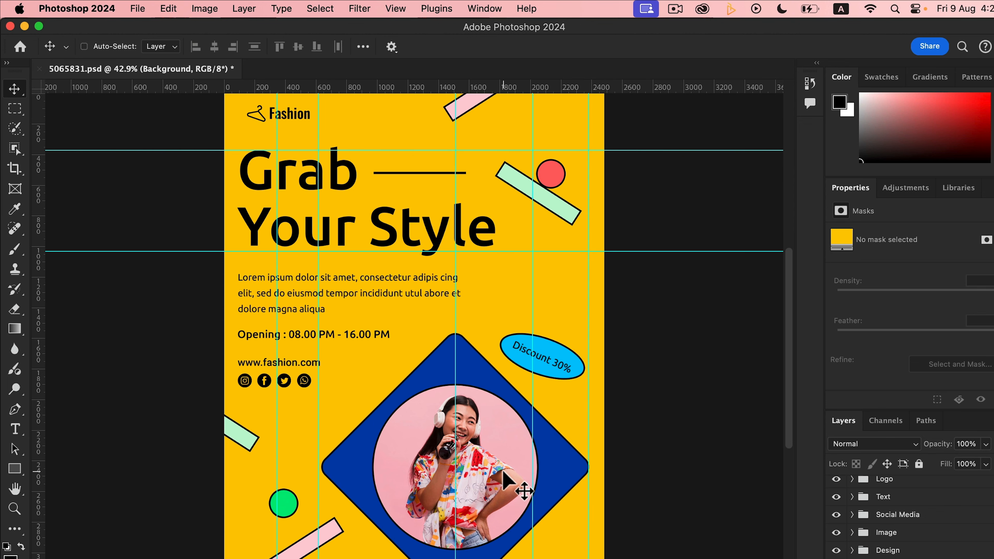
# - Toggle the rulers off and back on
pyautogui.press('super+r')
pyautogui.press('super+r')
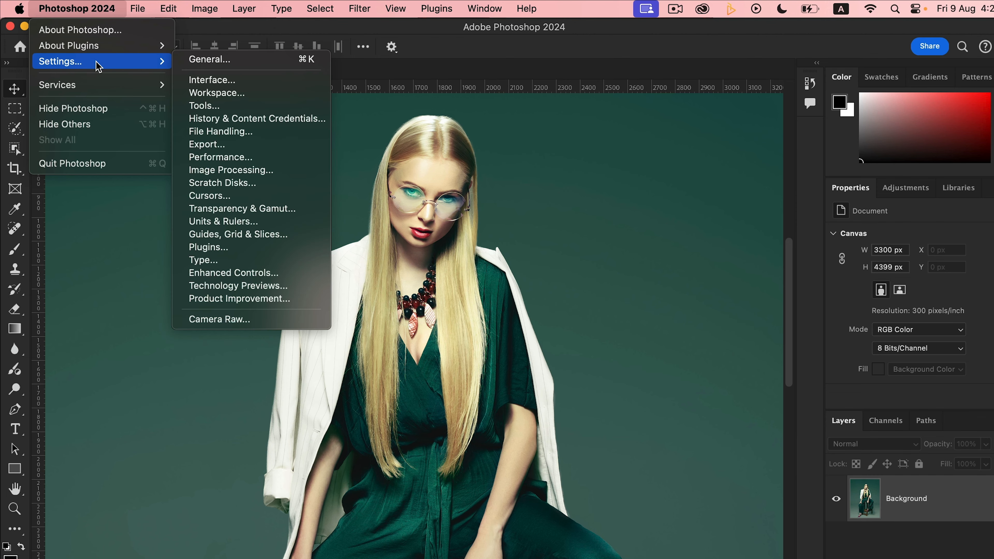
# - Open the Settings preferences from the Photoshop application menu
pyautogui.moveTo(100, 86)
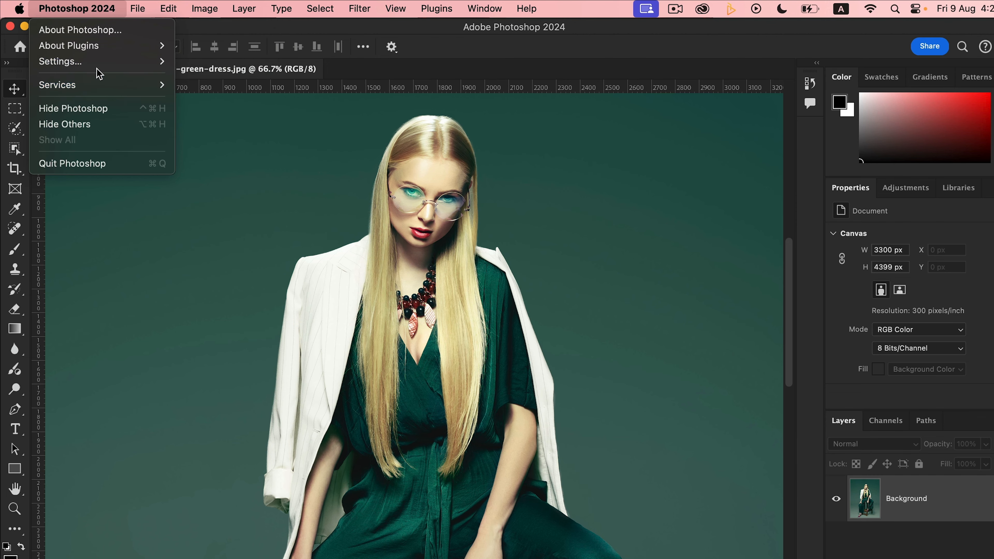